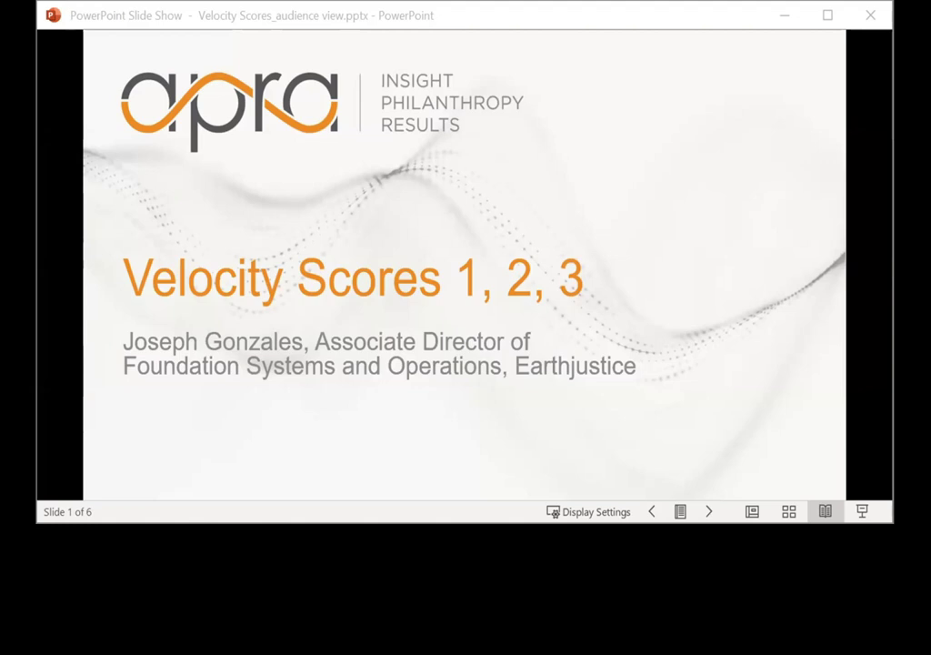
Step: Advance the slide show past the velocity score definition, purpose and math slides
click(176, 433)
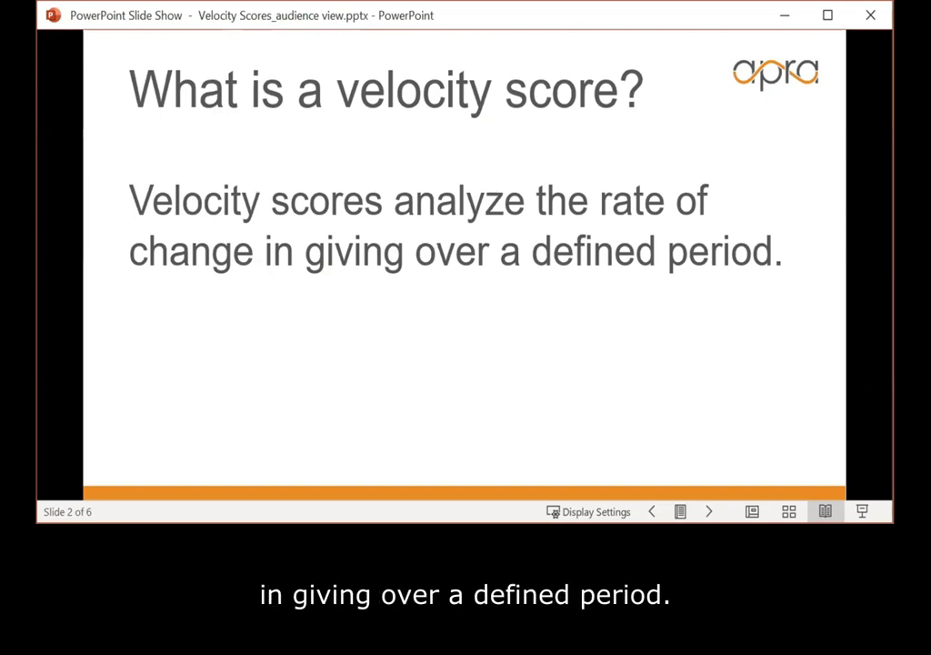
click(208, 345)
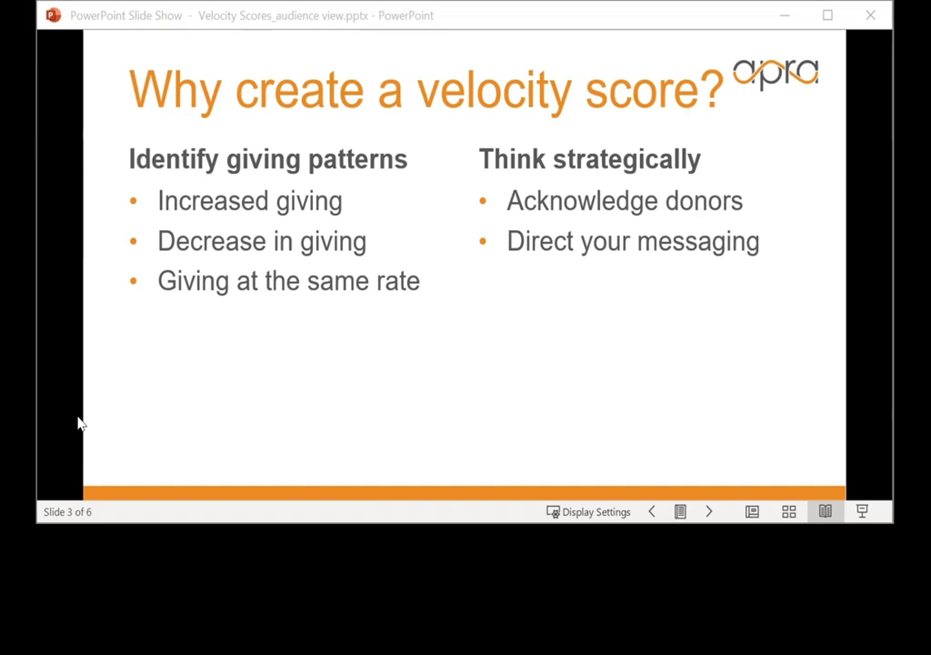
key(Right)
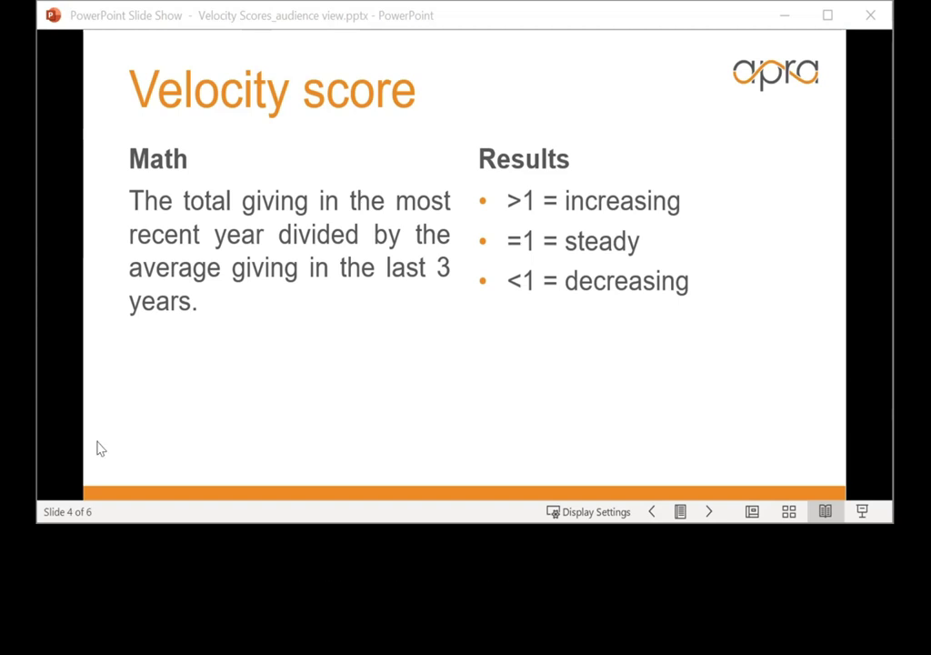
click(179, 400)
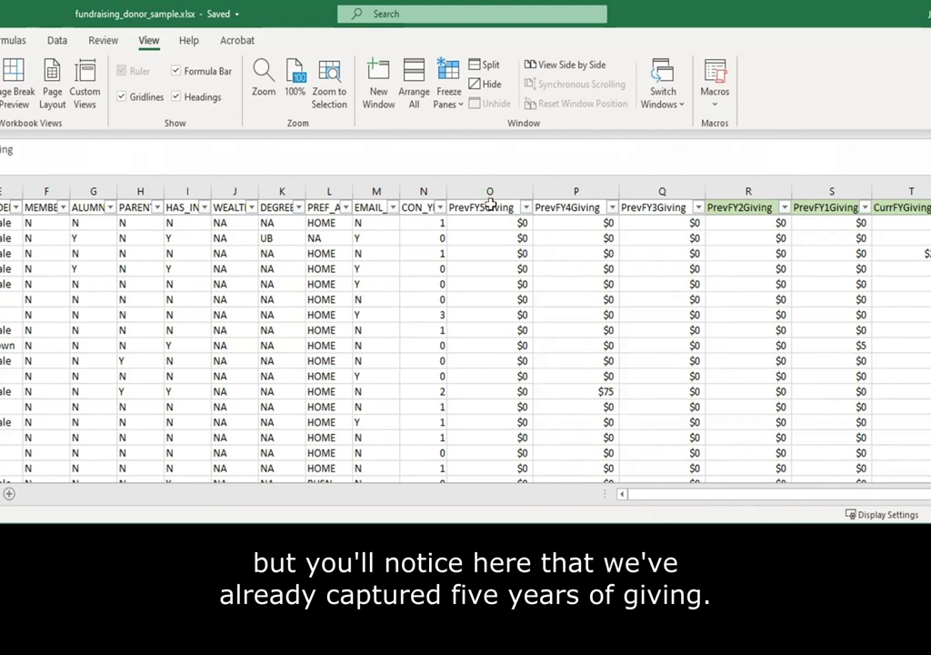
Step: Insert two blank columns directly after the CurrFYGiving column in the donor sheet
drag(490, 204, 820, 208)
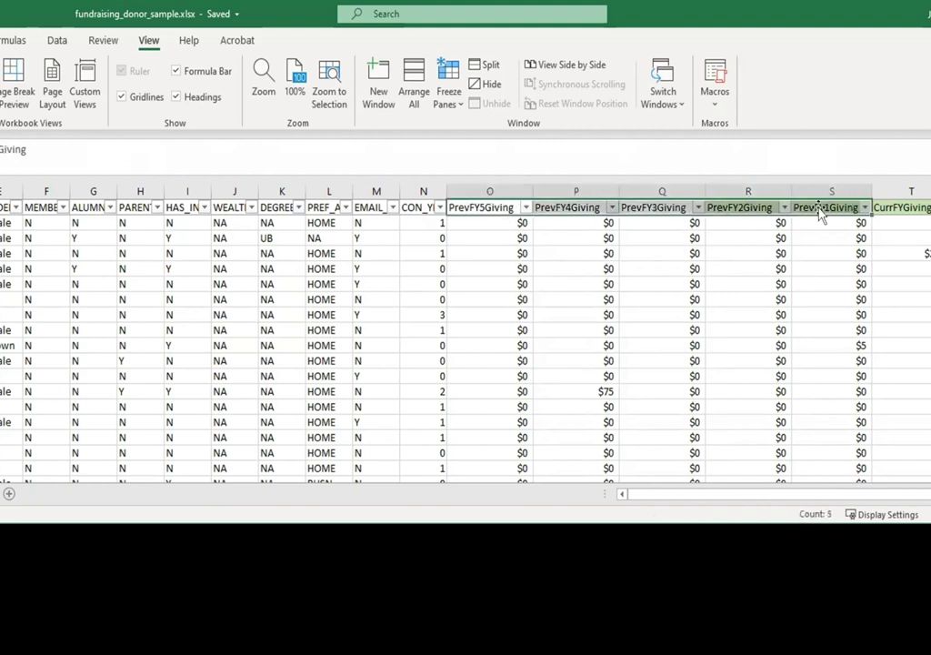
click(928, 191)
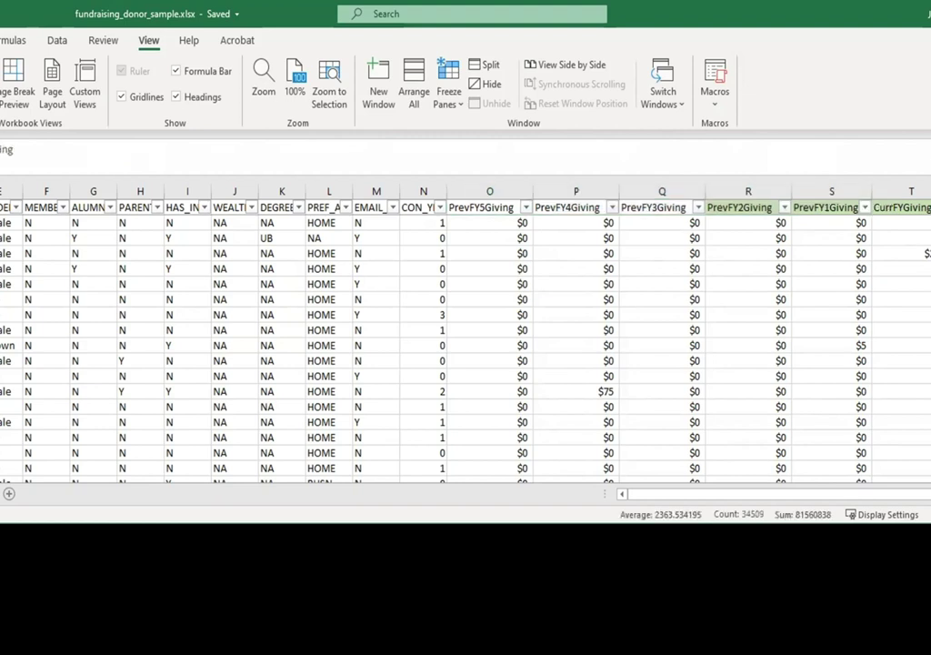
right_click(928, 191)
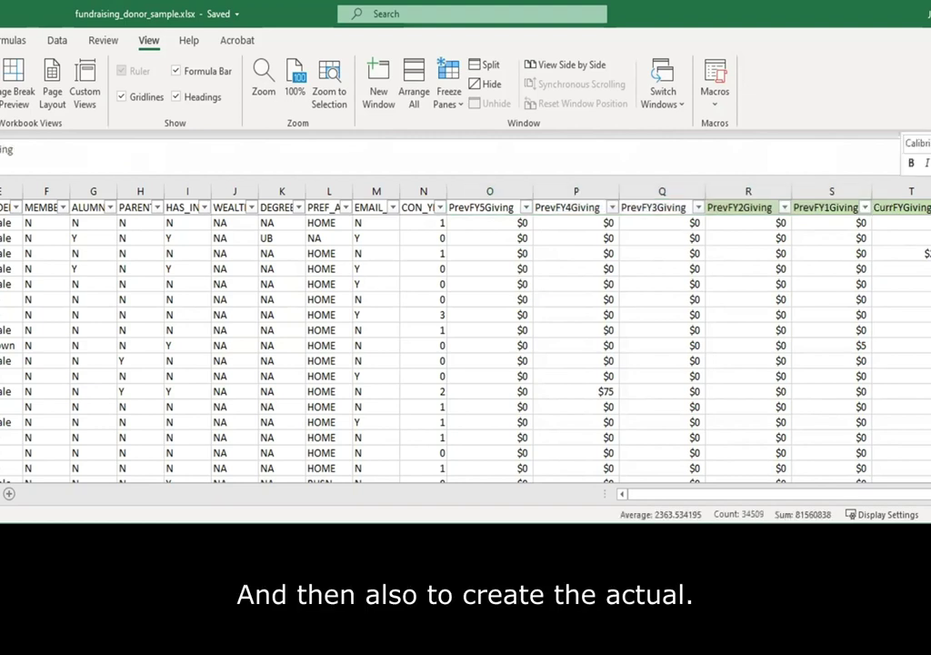
click(928, 191)
click(928, 191)
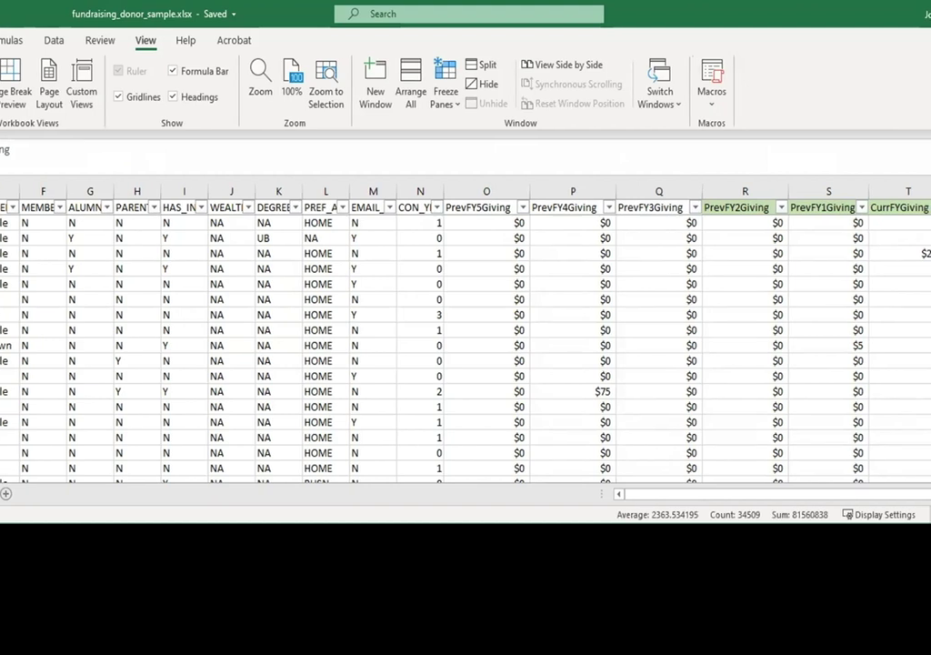
click(928, 191)
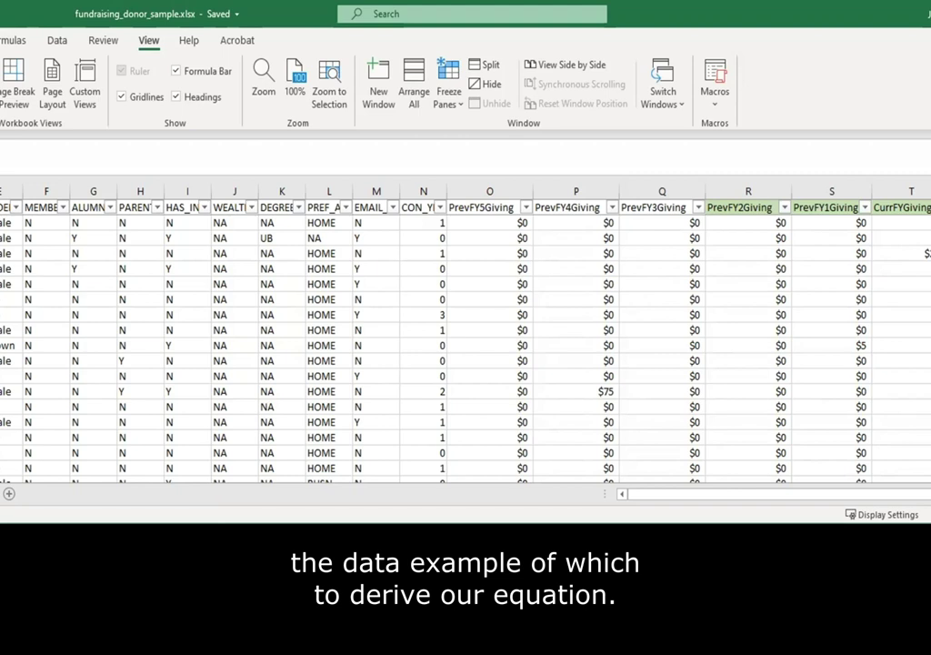
Step: Enter the headers "3-yrs-avg-giving" and "Velocity Score" in the two new columns U and V
text(3)
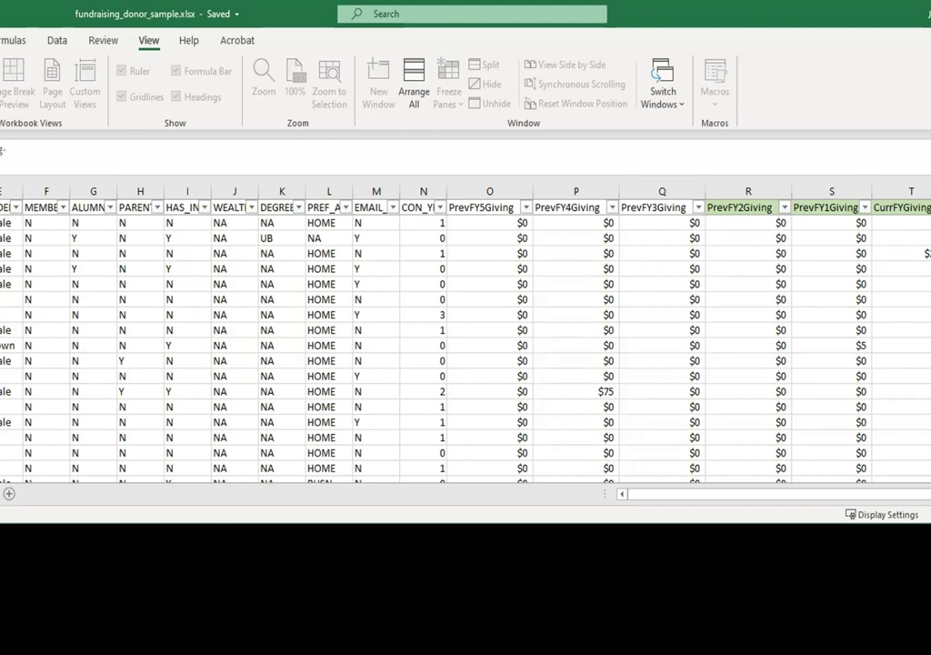
text(giving)
key(Return)
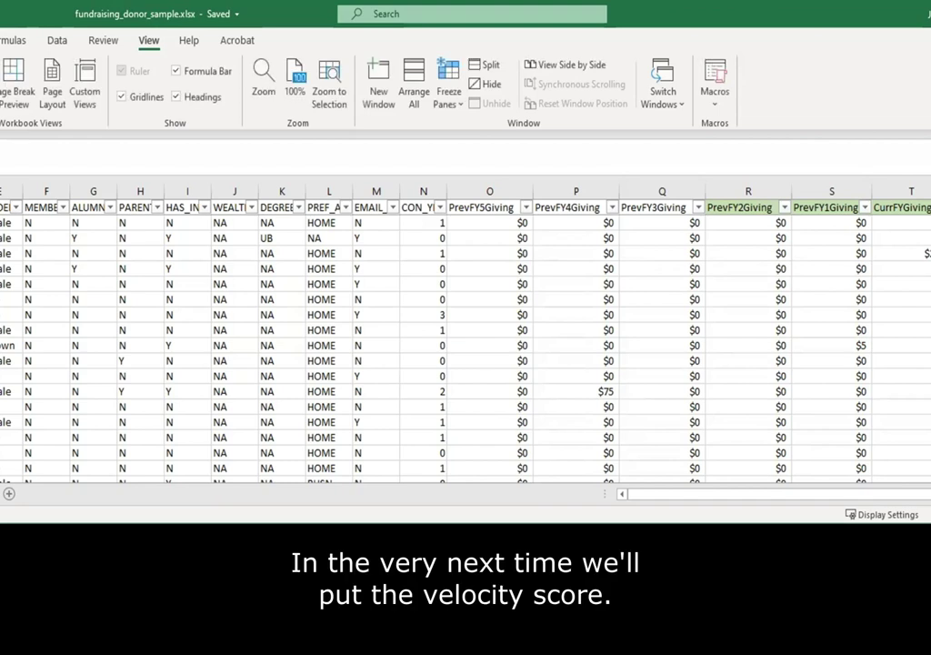
text(v)
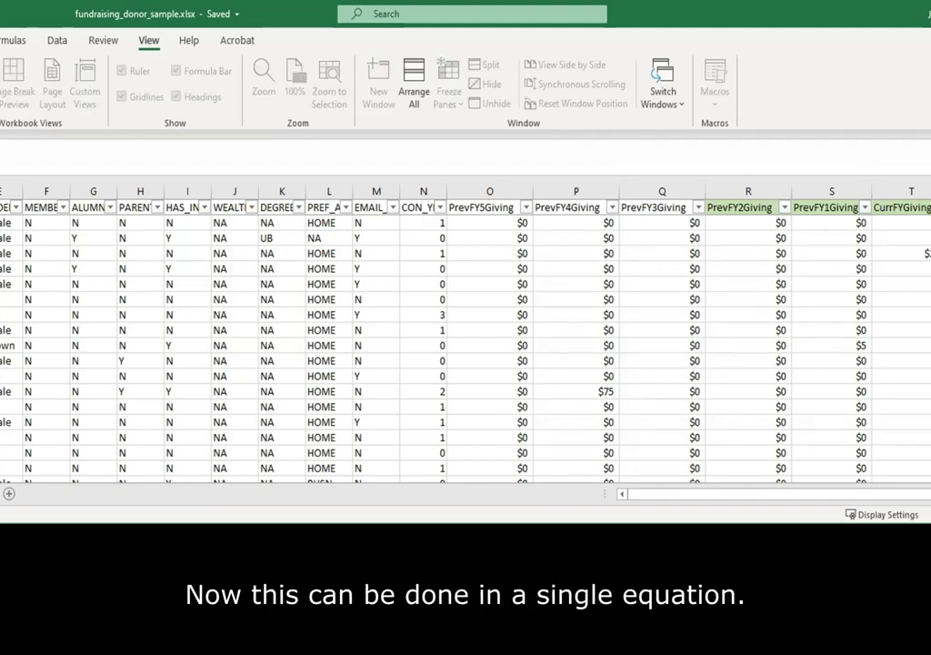
text(Score)
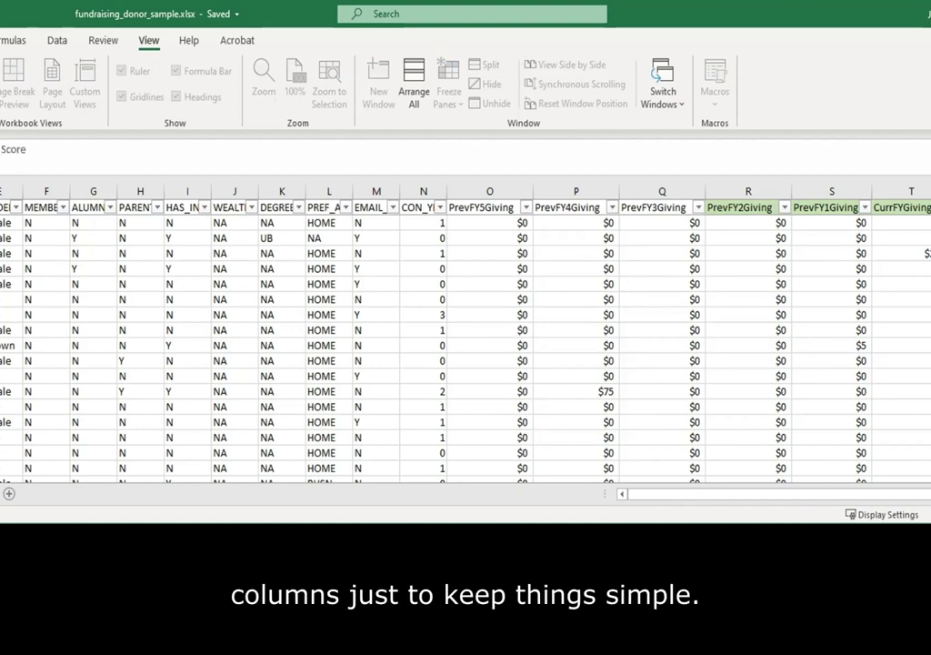
key(Return)
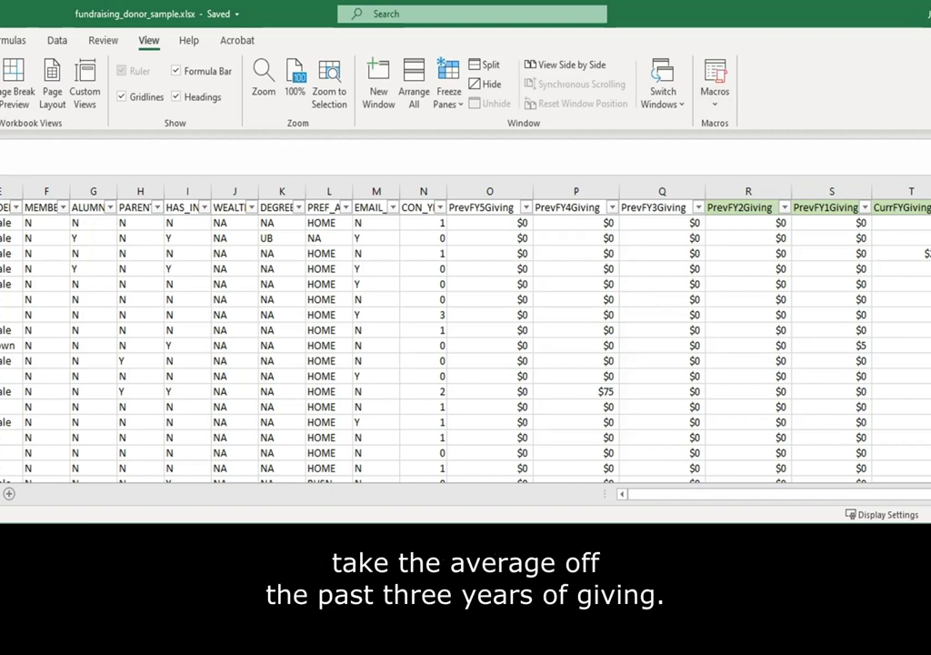
Step: Calculate the three-year average giving in U2 with the formula =AVERAGE(R2:T2)
text(=)
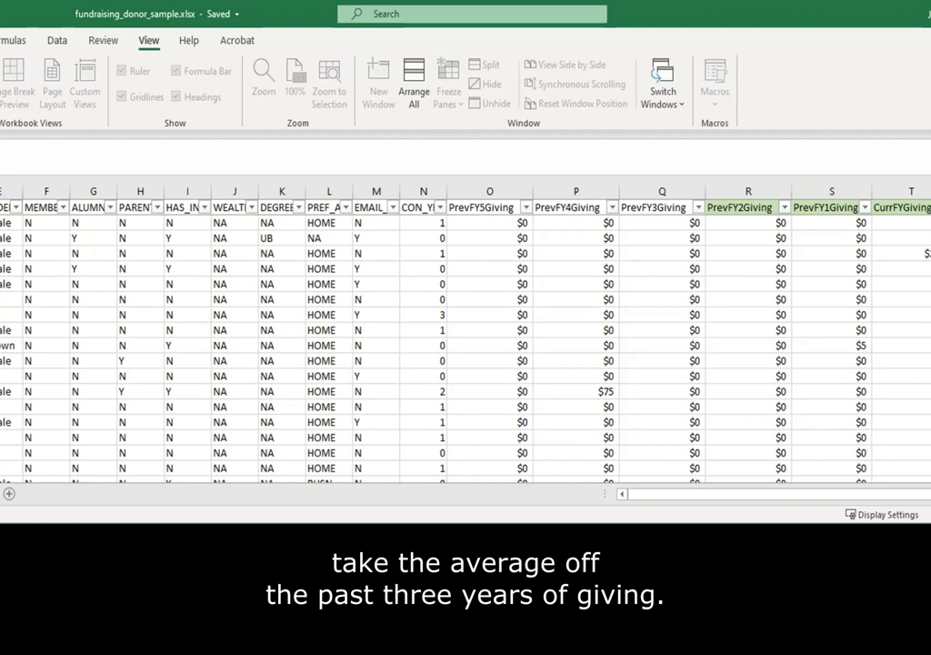
text(aver)
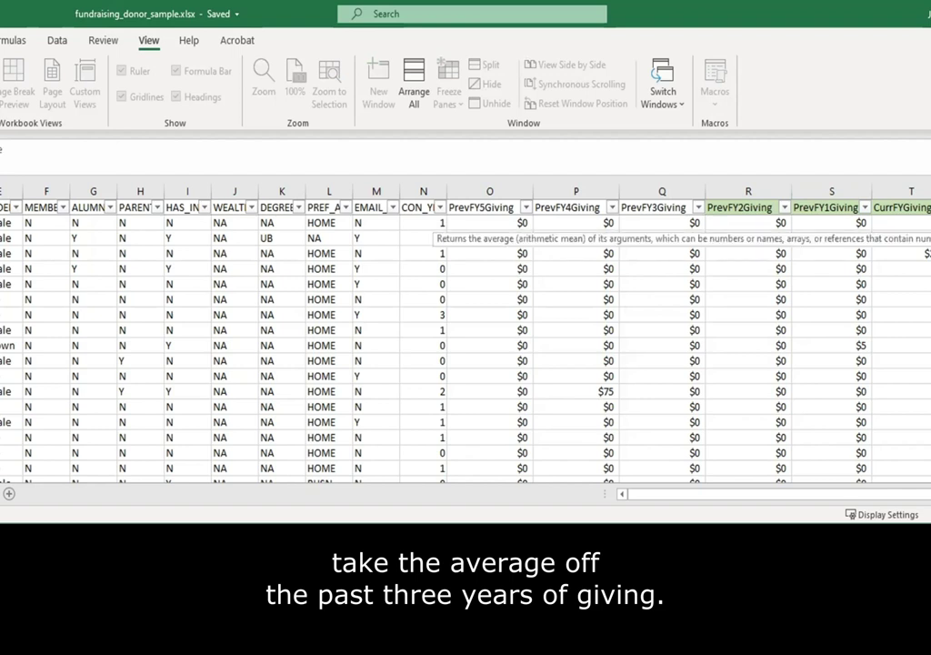
text(()
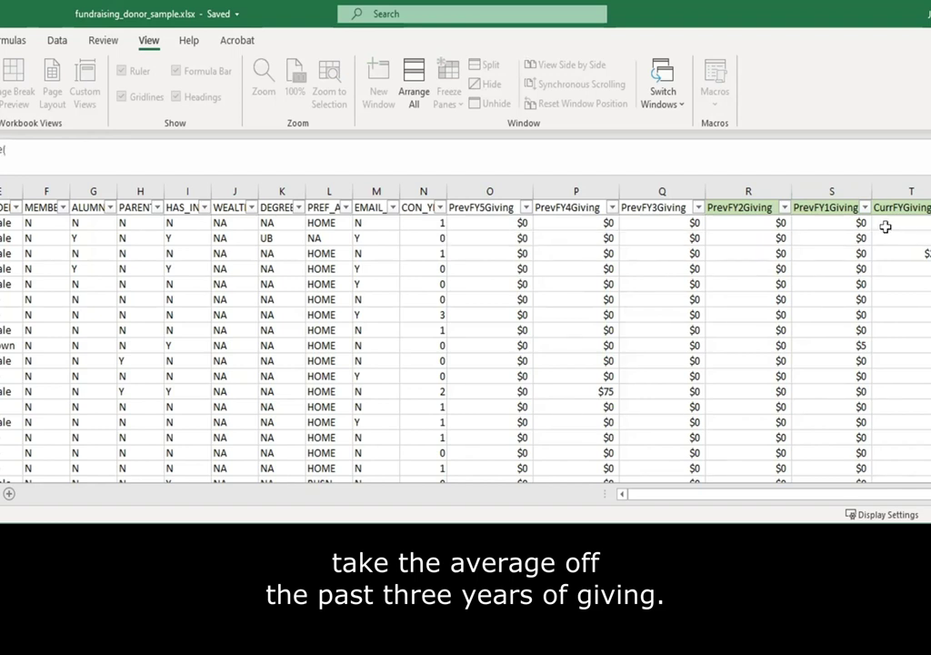
click(742, 223)
drag(826, 217, 903, 222)
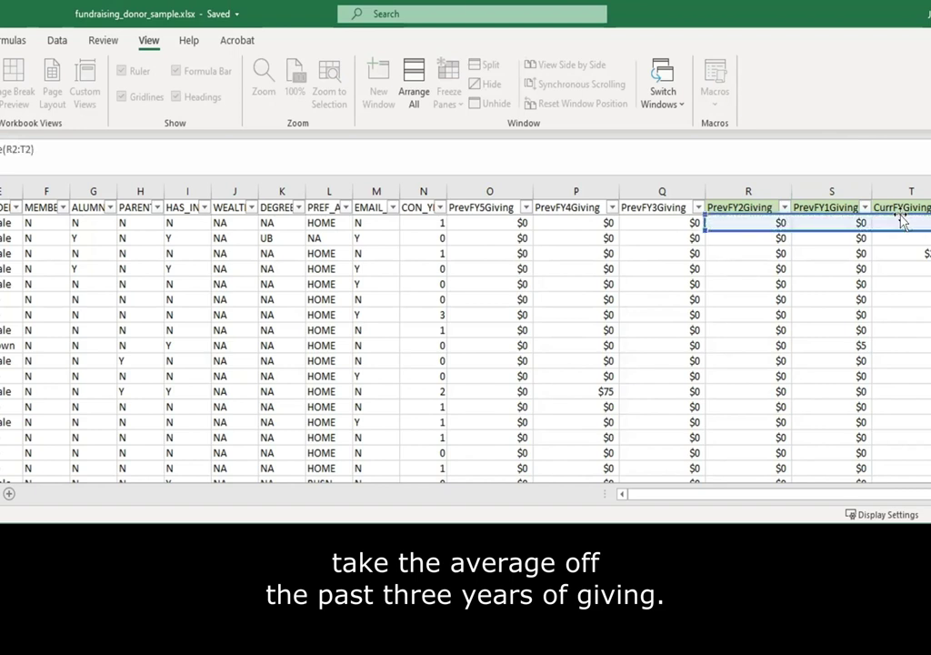
key(Return)
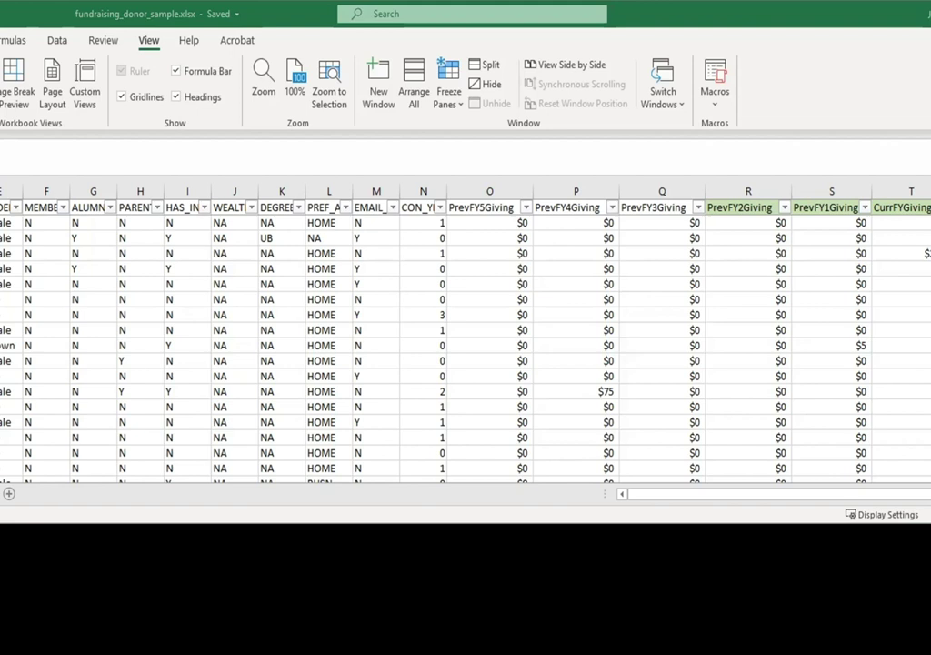
click(930, 223)
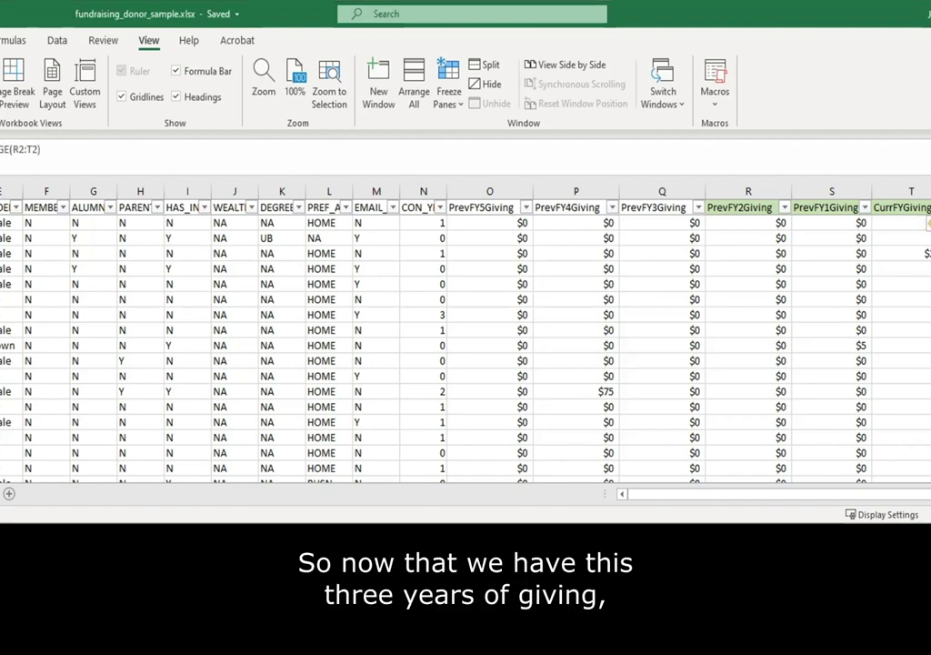
Step: Calculate the velocity score in V2 by dividing current-year giving by the three-year average, using =T2/U2
click(930, 208)
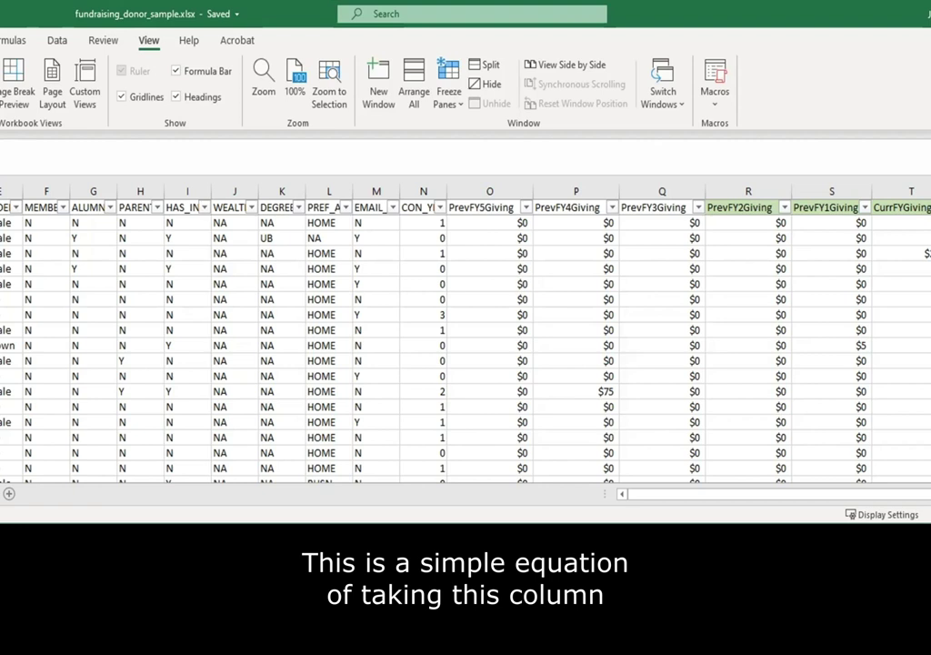
text(=)
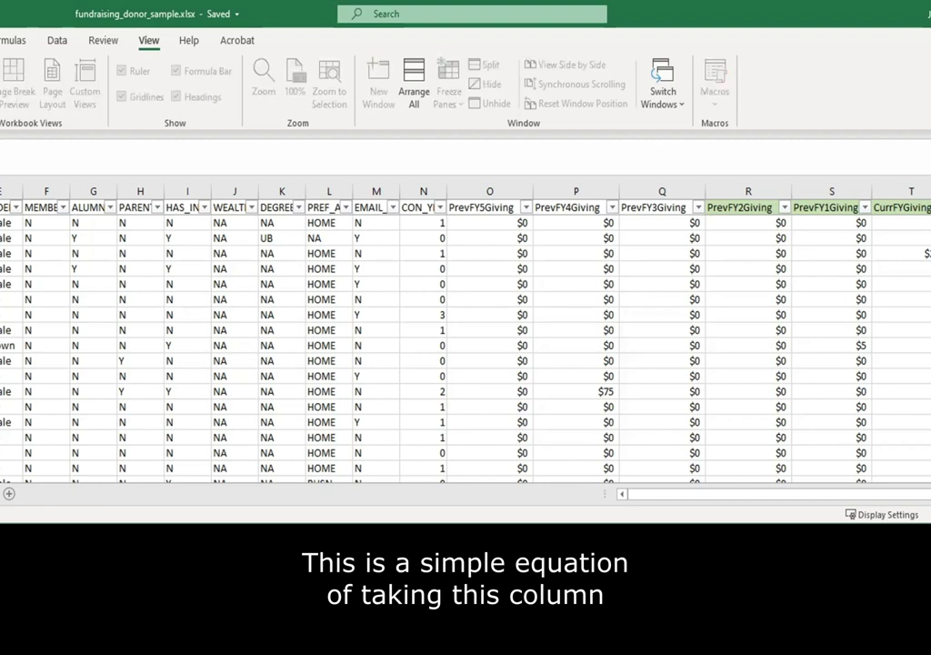
click(915, 218)
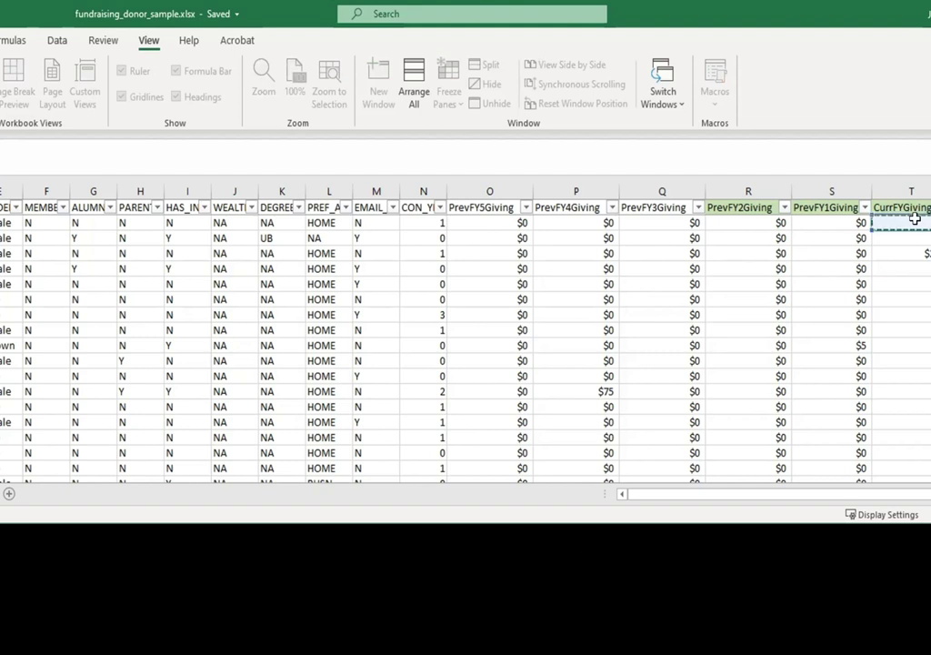
text(/)
key(Return)
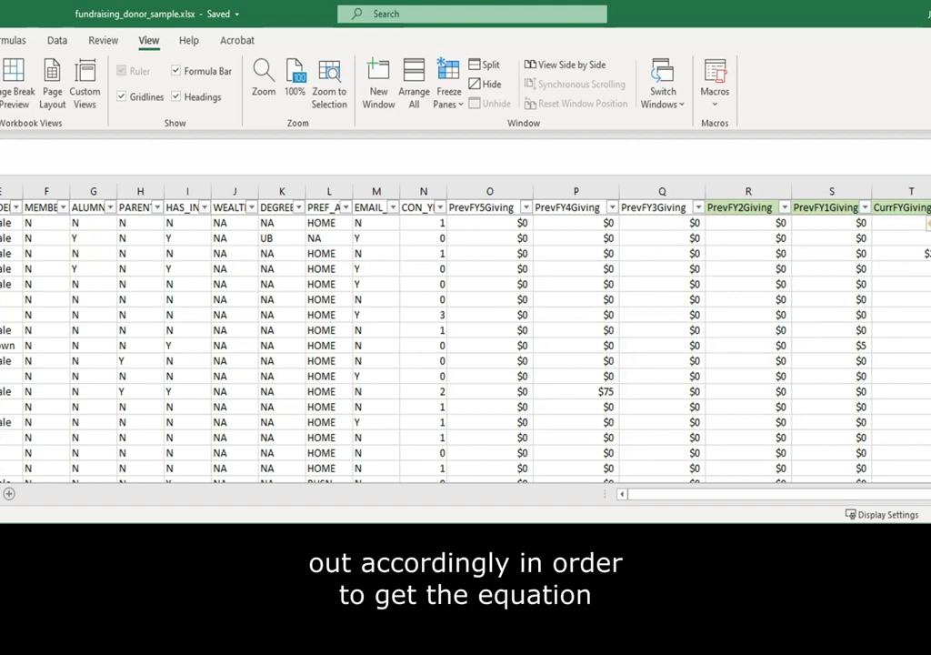
Step: Fill the average and velocity score formulas from row 2 down through all donor rows in columns U and V
click(929, 222)
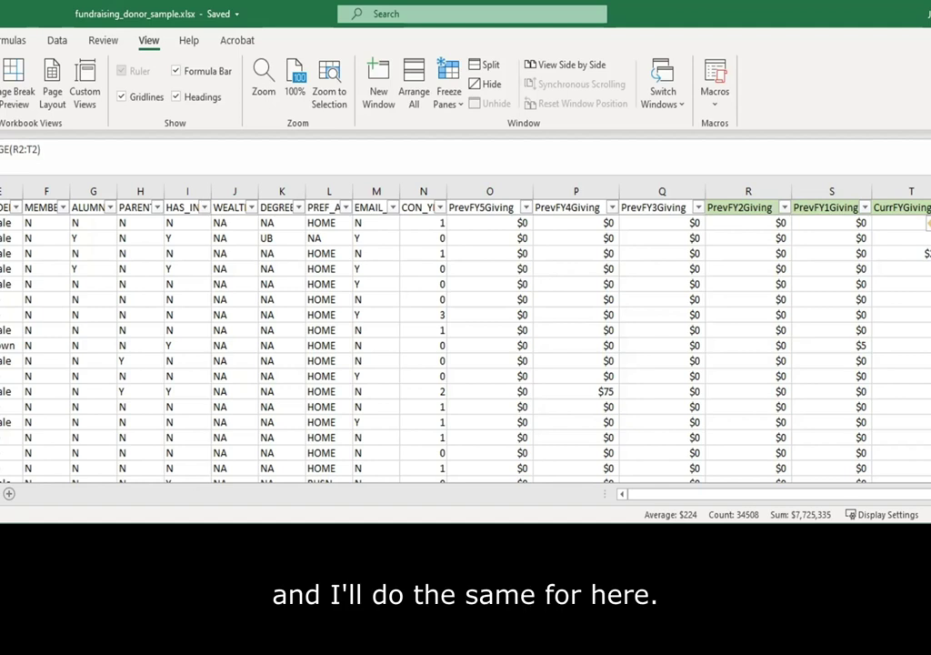
key(Right)
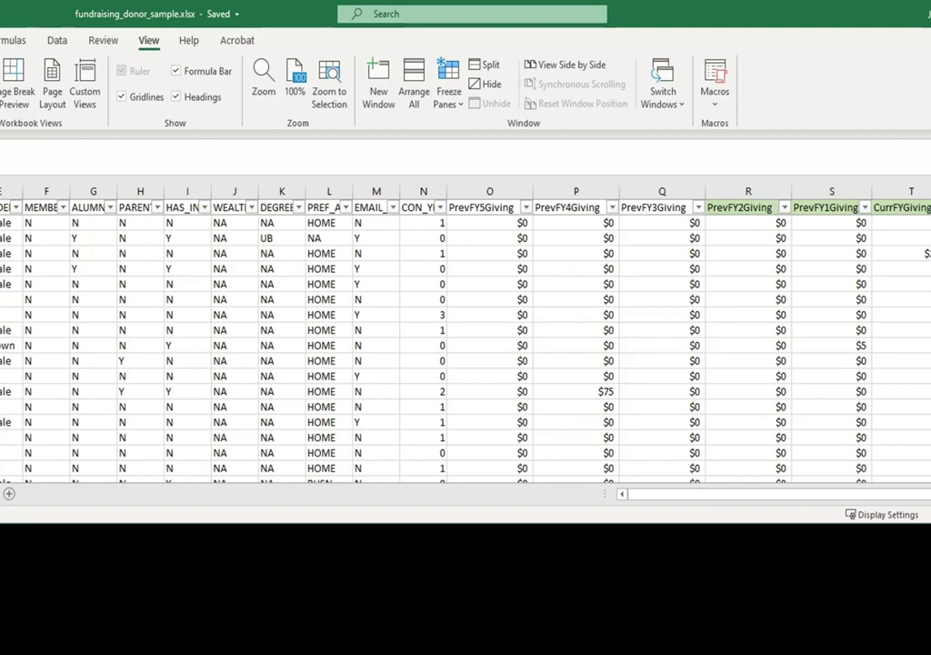
key(ctrl+shift+Down)
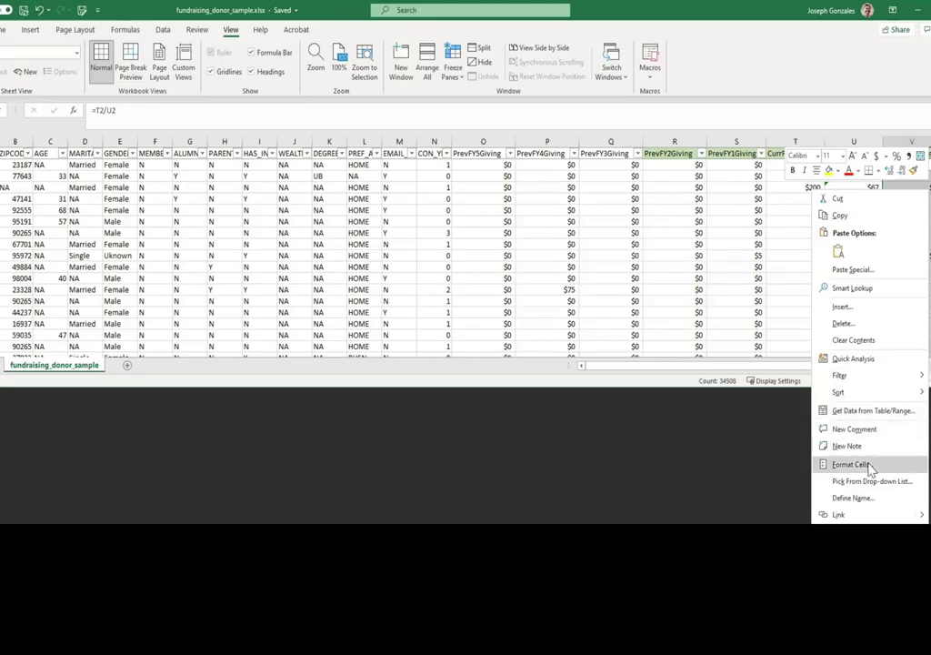
Step: Format the velocity score cells in column V with the Number category and 0 decimal places
click(855, 465)
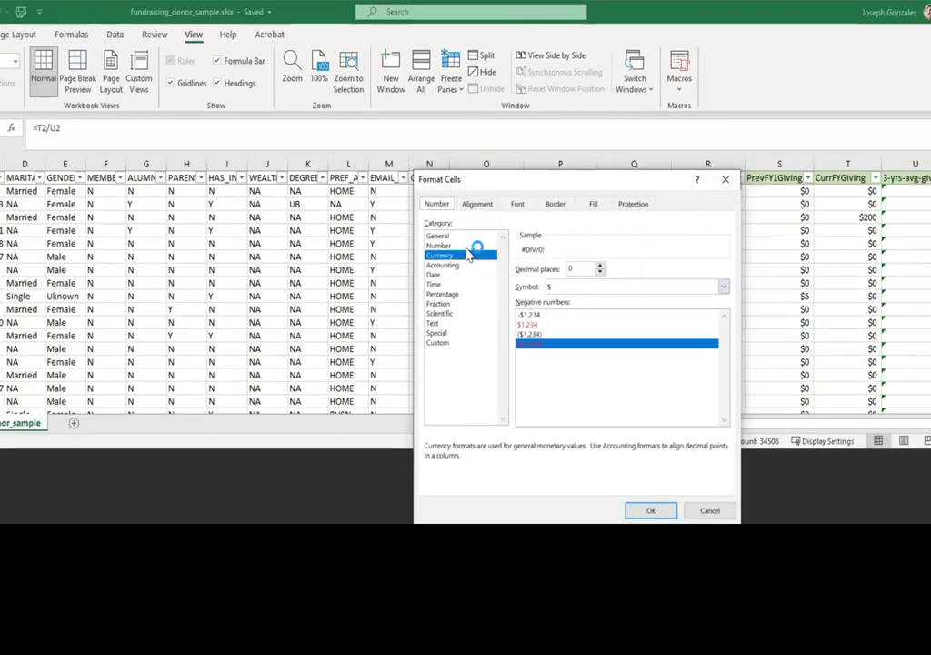
click(461, 246)
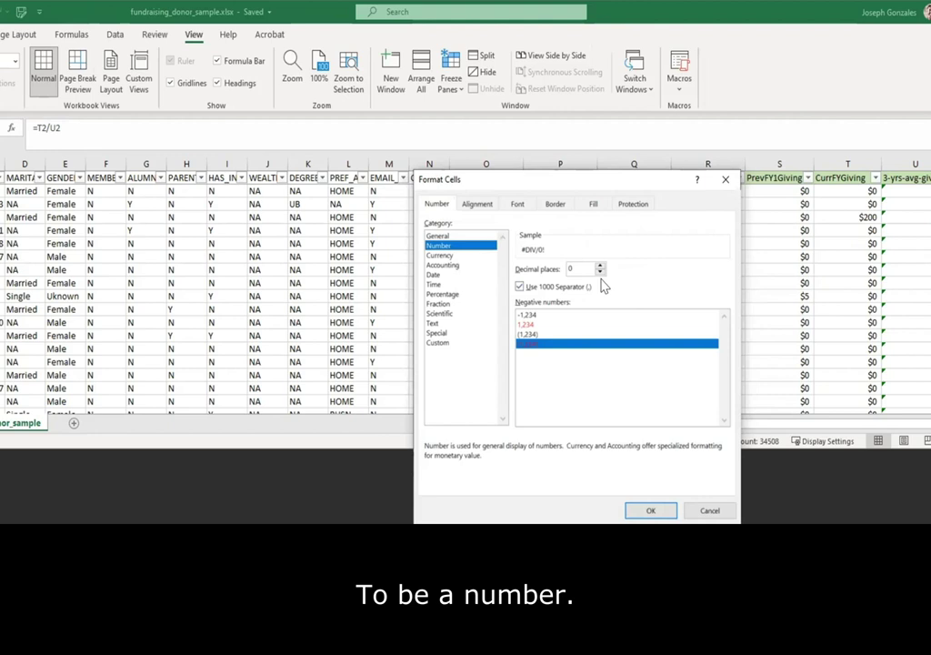
click(467, 256)
click(462, 247)
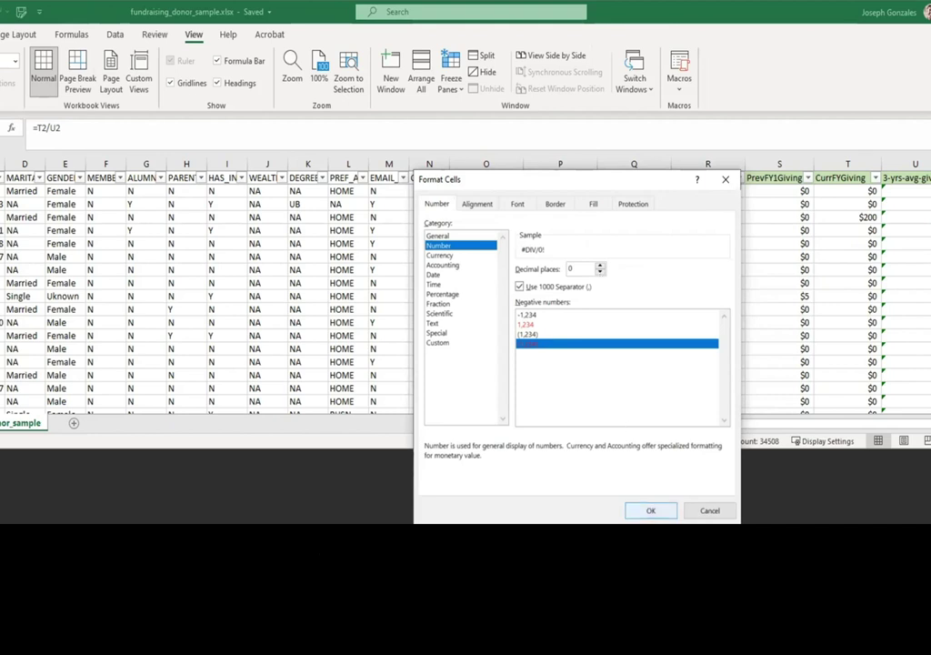
key(Return)
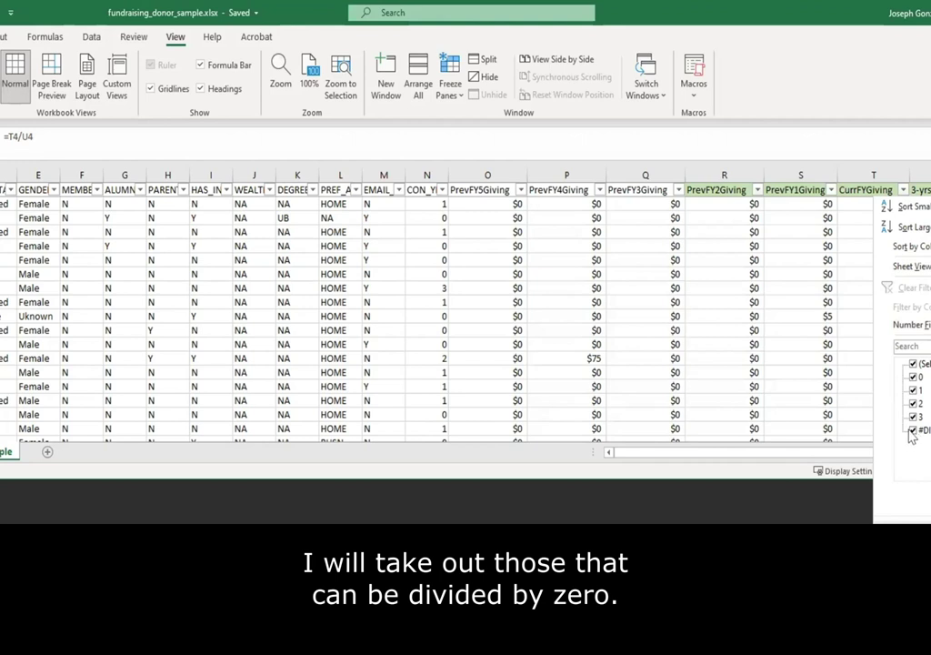
Step: Filter the velocity score column to exclude the 0 and #DIV/0! entries, keeping scores 1, 2 and 3
click(913, 430)
click(913, 377)
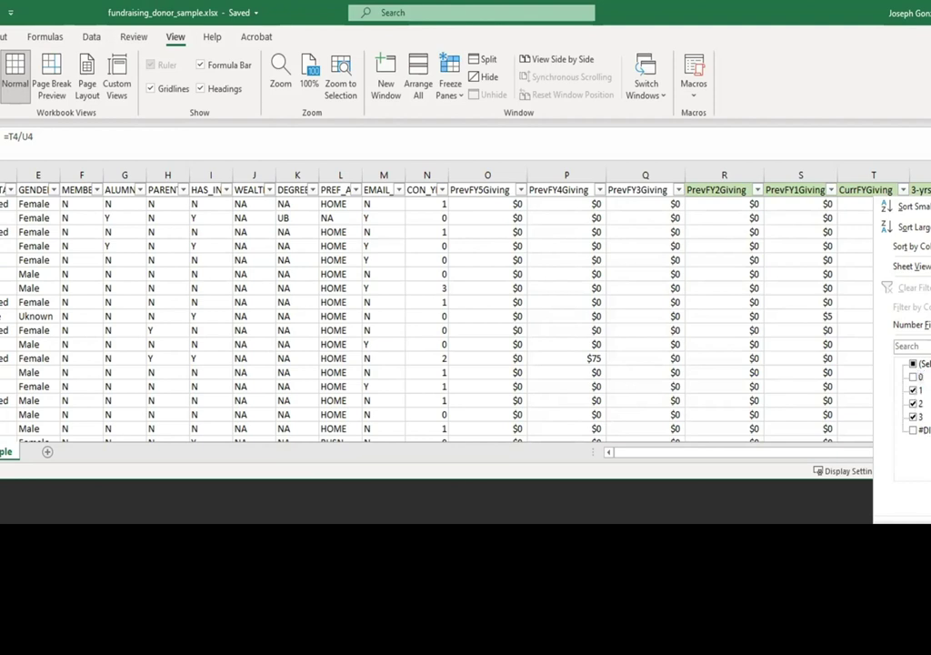
key(Return)
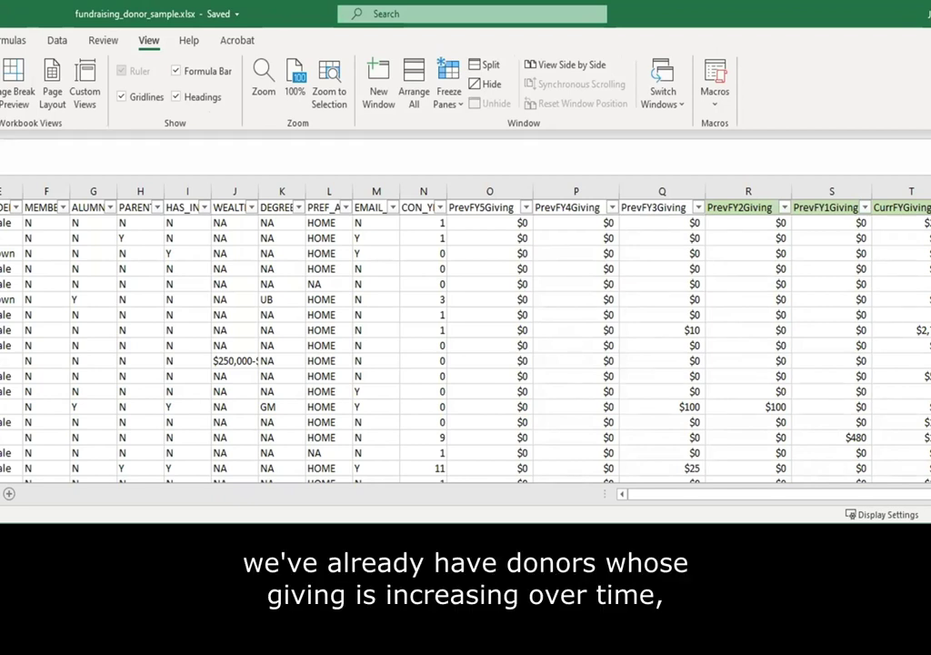
Step: Examine the giving of the first filtered donors across PrevFY2Giving, PrevFY1Giving and CurrFYGiving
click(752, 220)
drag(753, 220, 927, 222)
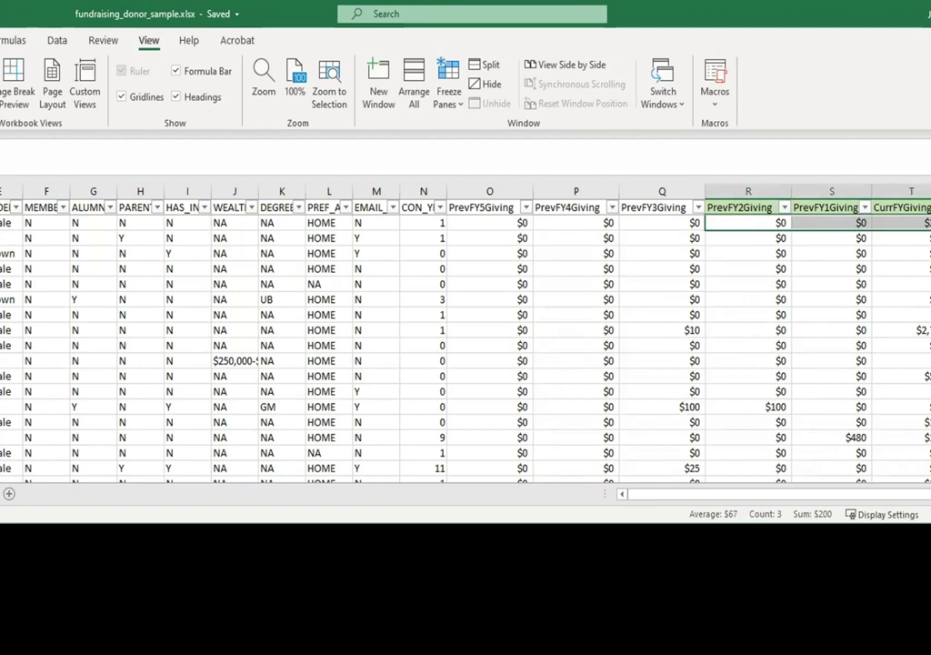
click(766, 249)
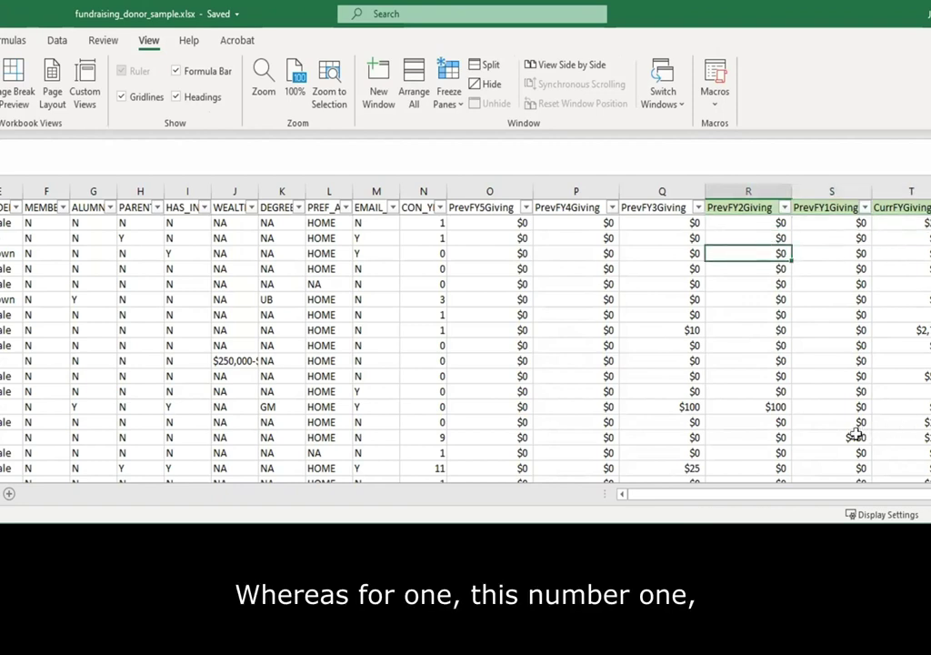
Step: Select the PrevFY2Giving through CurrFYGiving cells of the donor with $480 in PrevFY1Giving to check the three years behind the velocity score
click(912, 346)
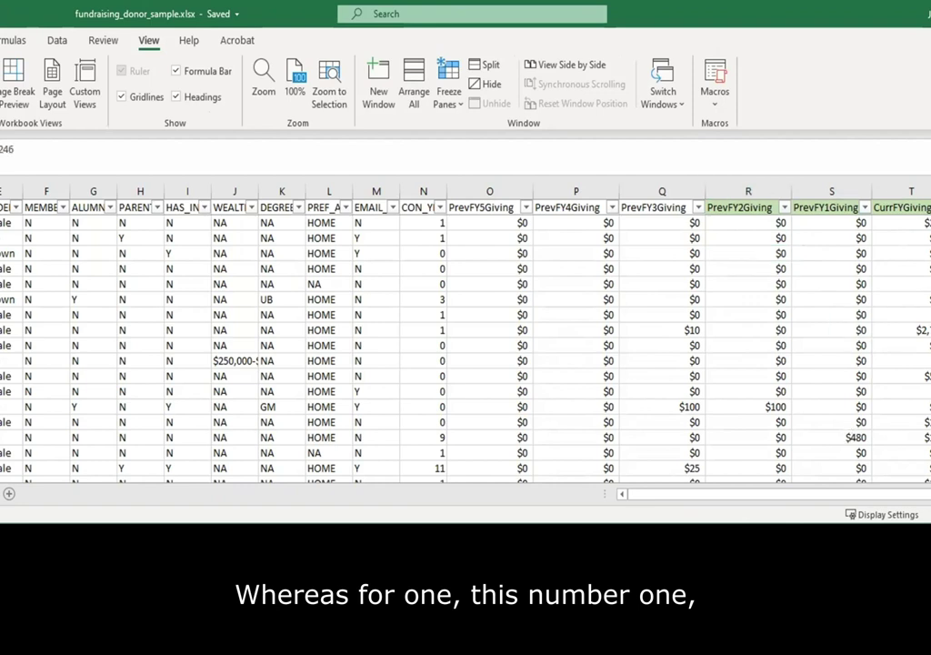
key(Left)
key(Left)
key(Left)
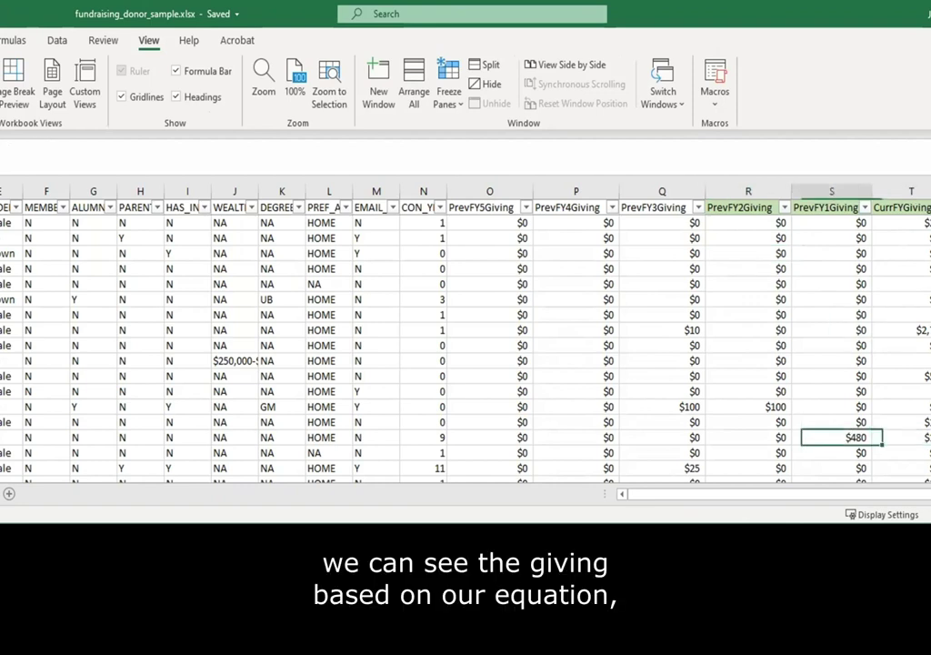
key(Left)
key(shift+Right)
key(shift+Right)
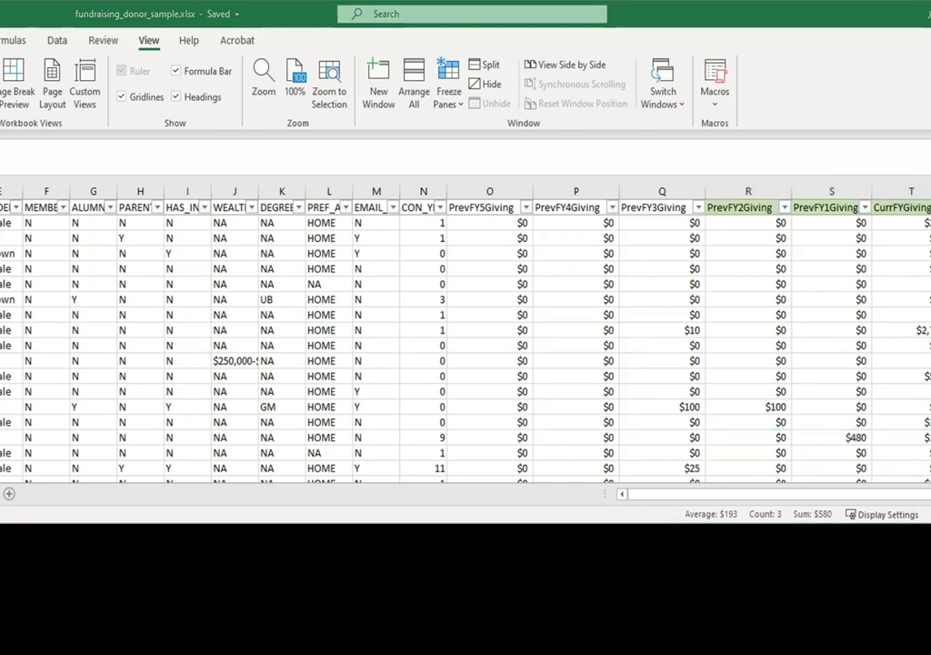
Step: Switch to the PowerPoint slide show of Velocity Scores_audience view.pptx and advance past the Steps slide to the closing slide
key(alt+Tab)
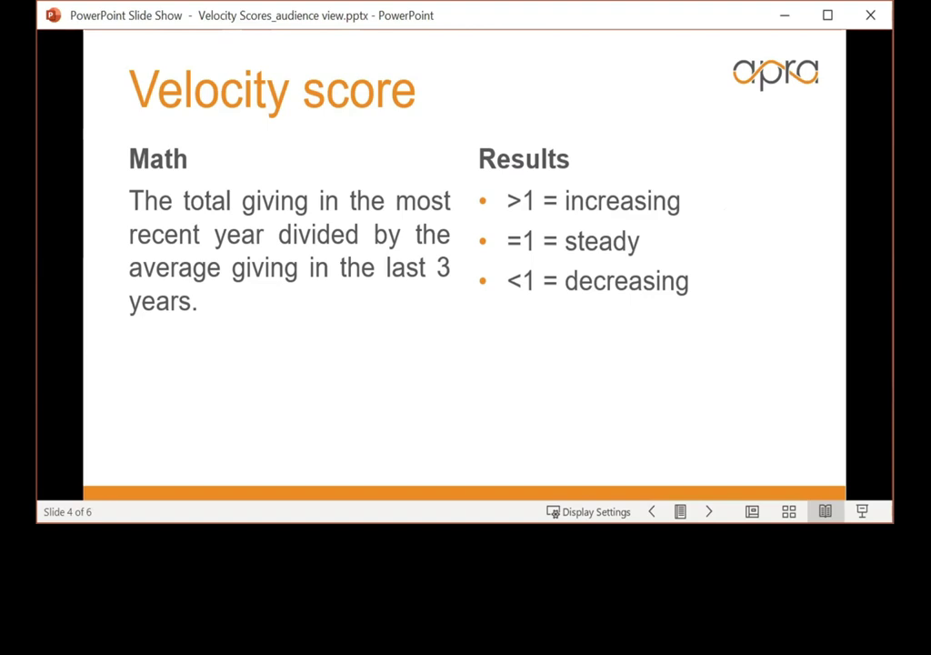
key(Right)
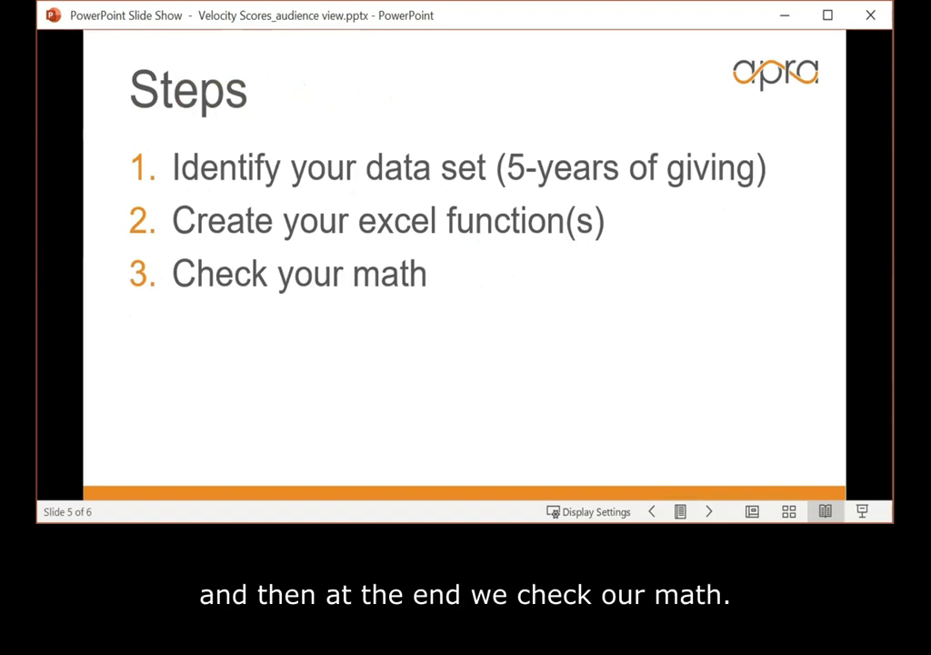
key(Right)
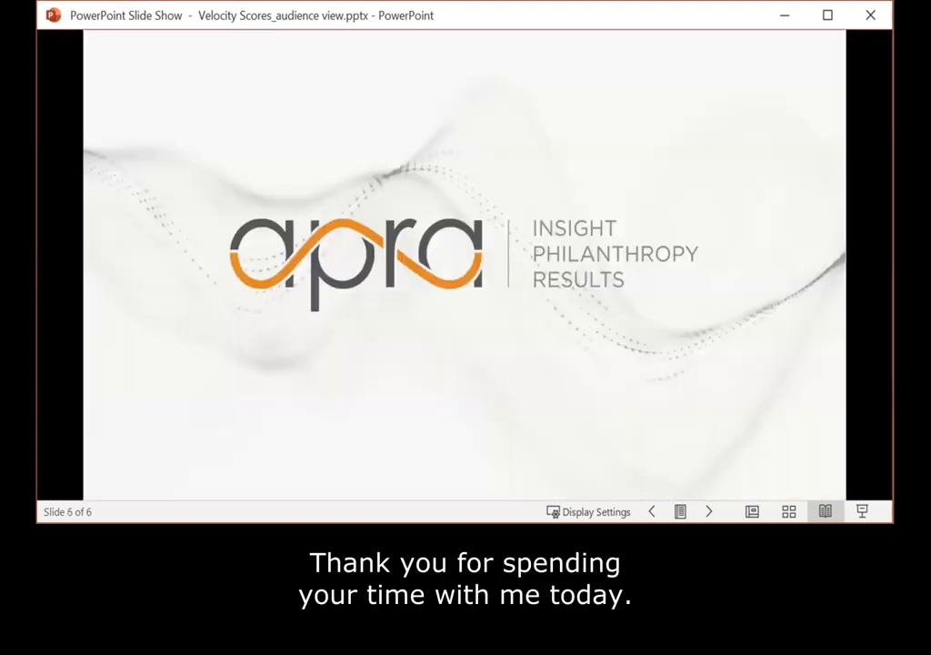